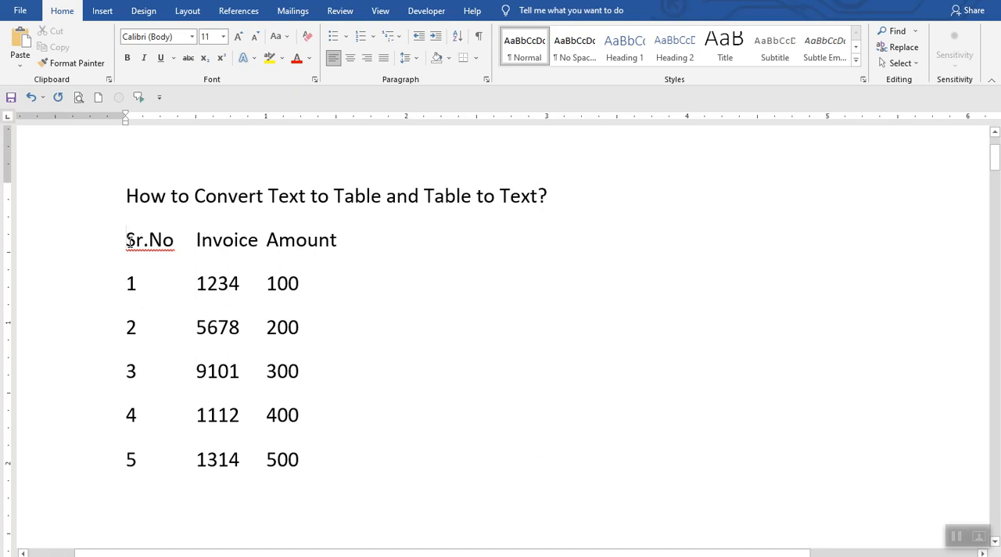
Step: Select the first Sr.No, Invoice, Amount list and check its separators by temporarily showing the formatting marks
drag(129, 240, 310, 463)
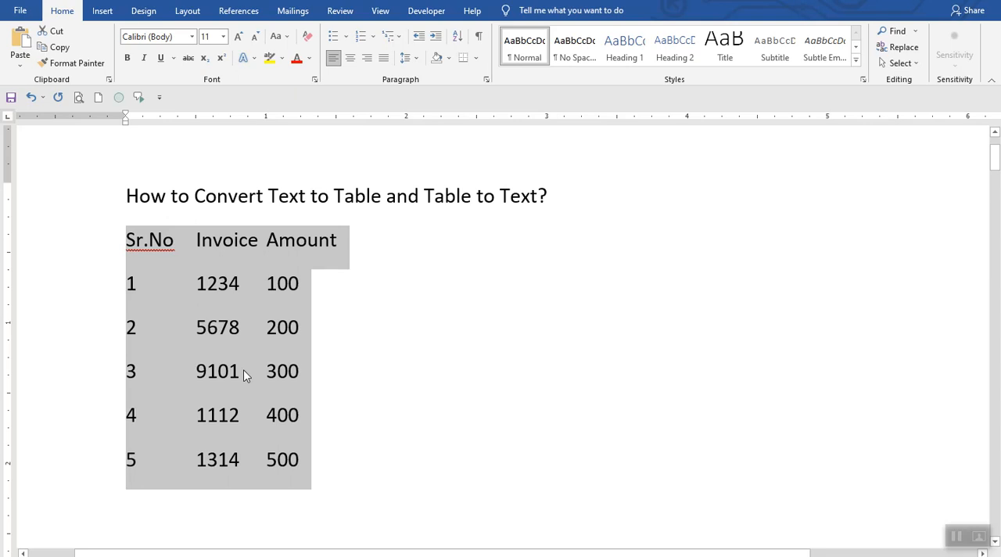
click(216, 326)
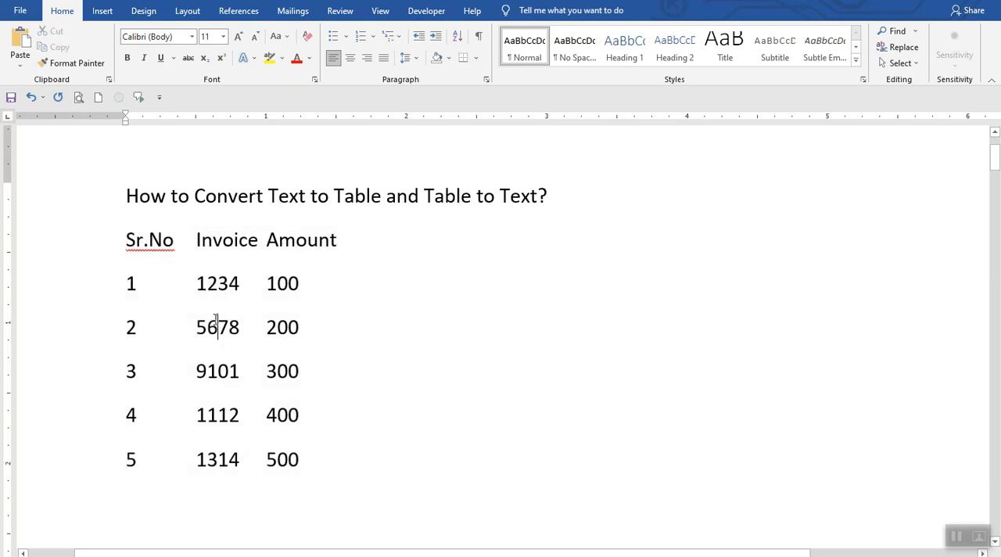
click(478, 36)
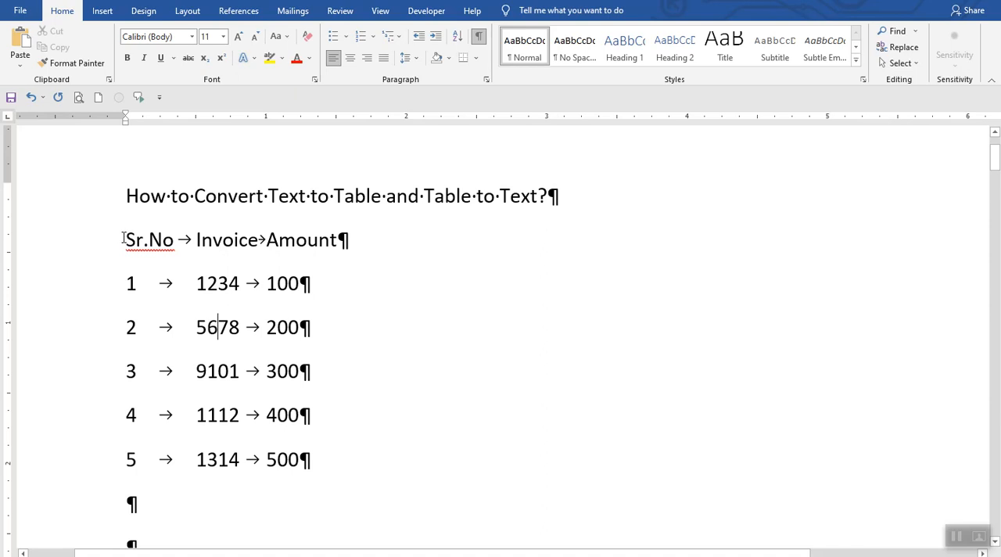
drag(124, 239, 316, 467)
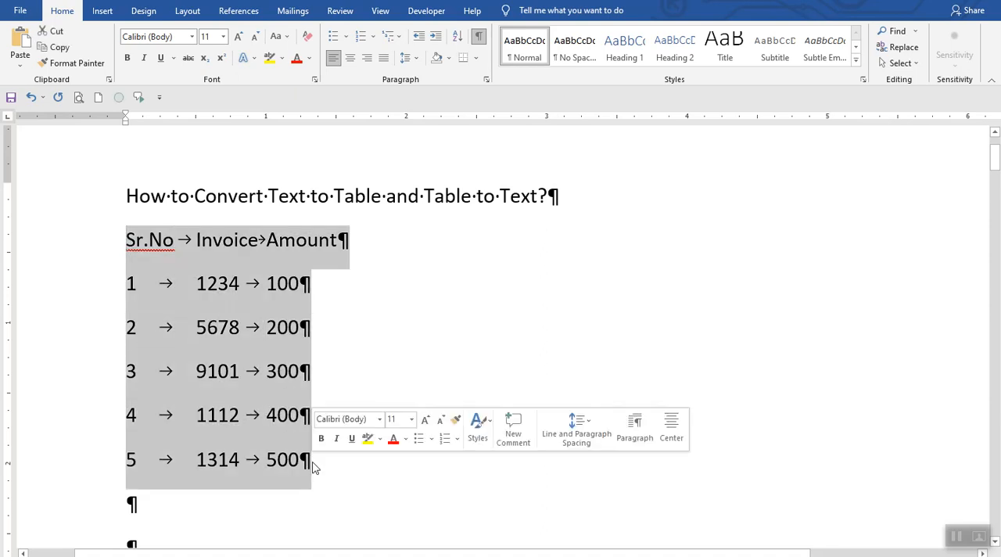
click(478, 37)
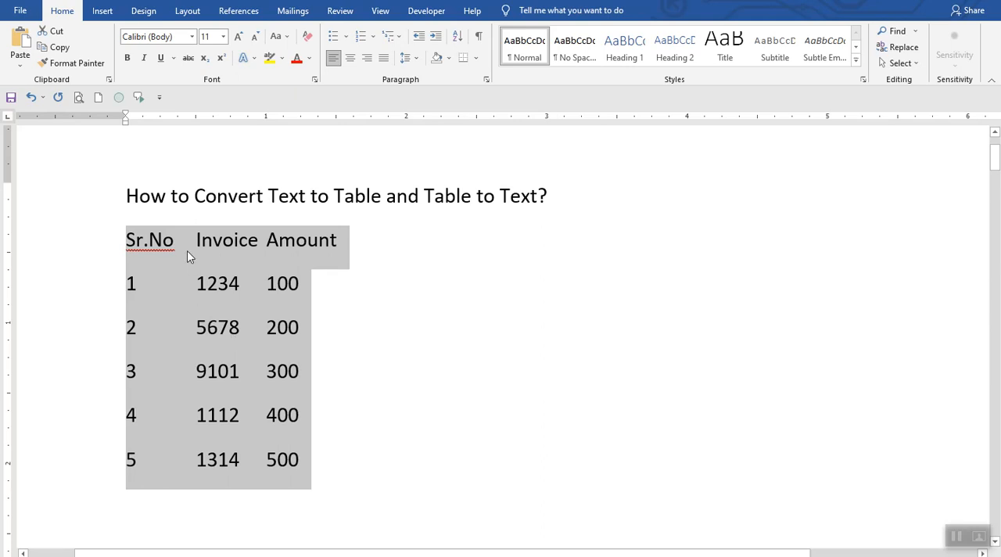
Step: Convert the selected tab-separated list into a three-column table with a fixed column width of 1", separating text at tabs
click(102, 11)
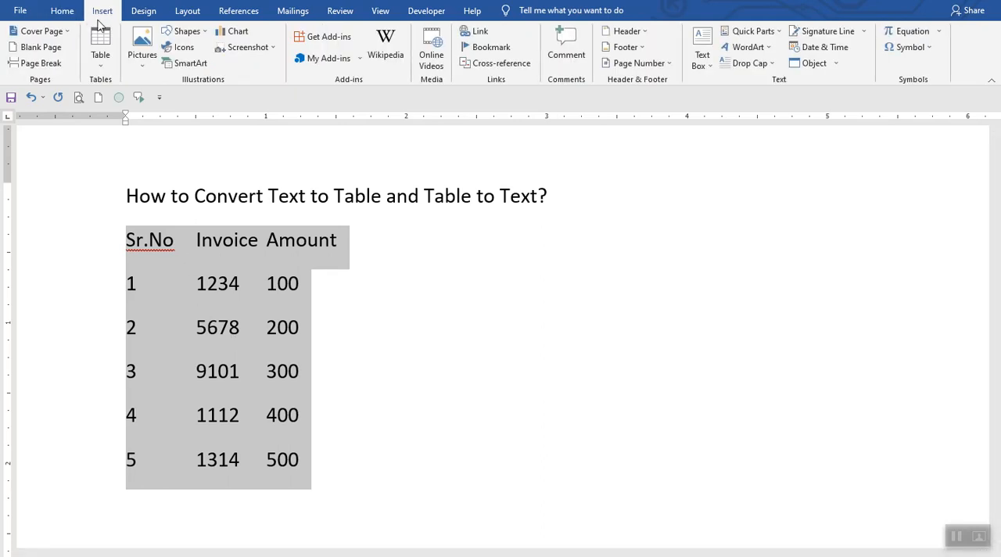
click(100, 67)
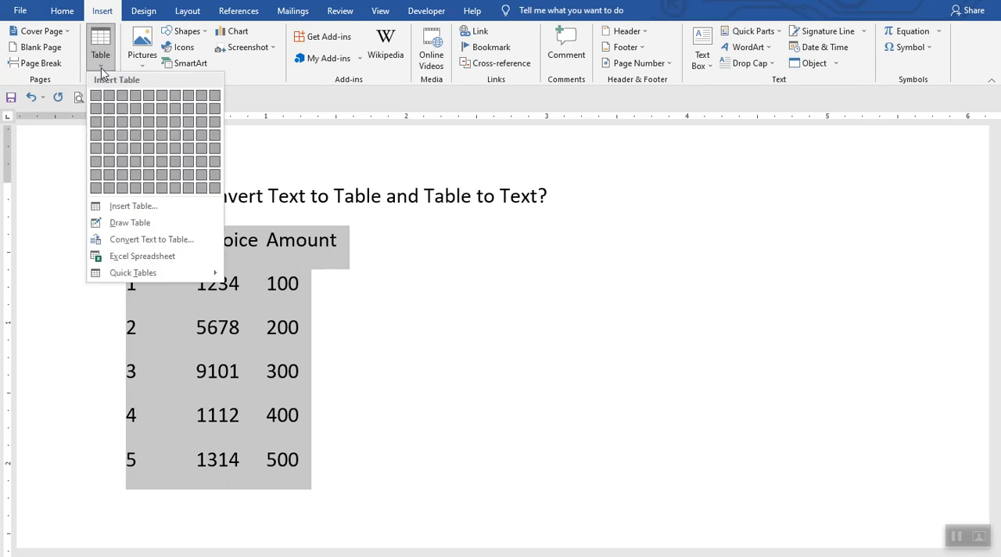
click(149, 239)
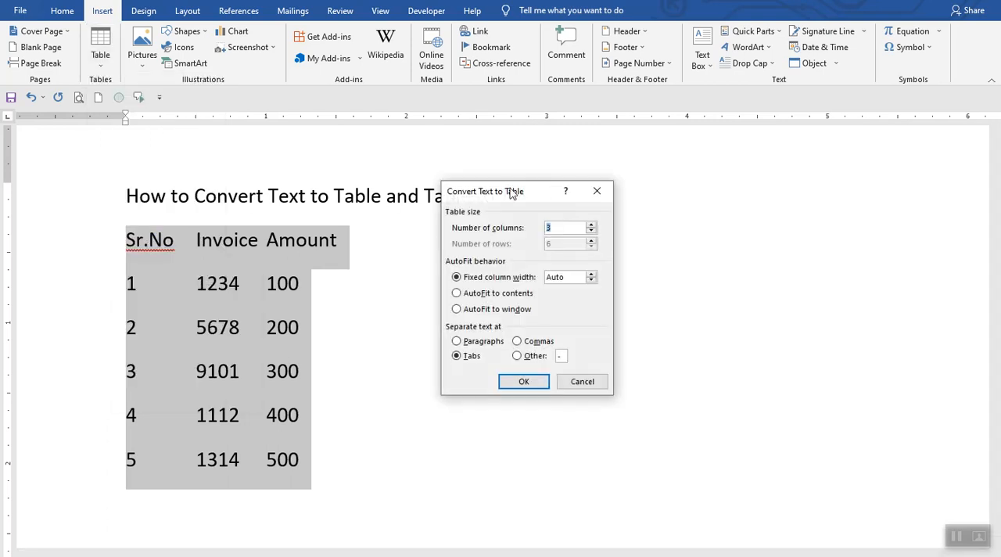
drag(510, 198, 456, 197)
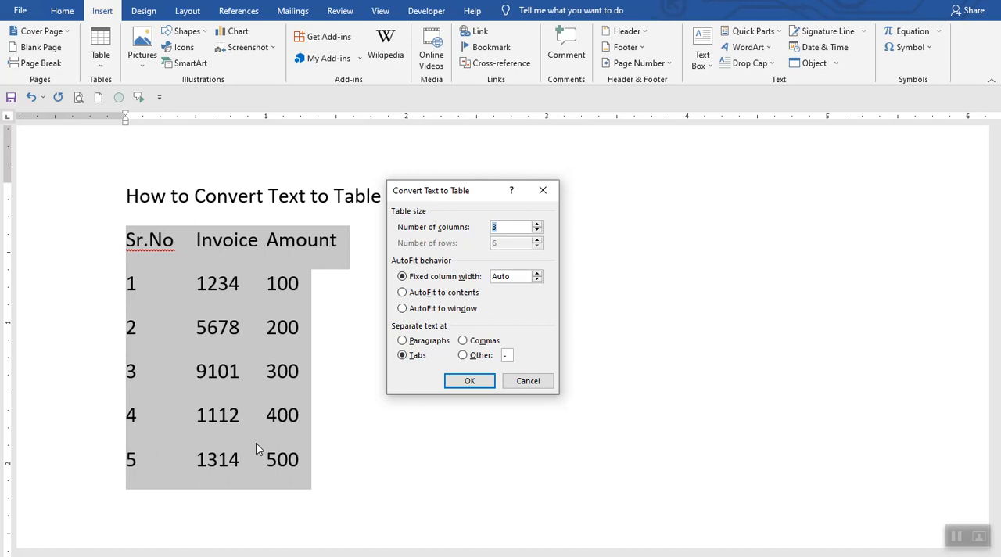
click(537, 281)
click(538, 274)
click(538, 273)
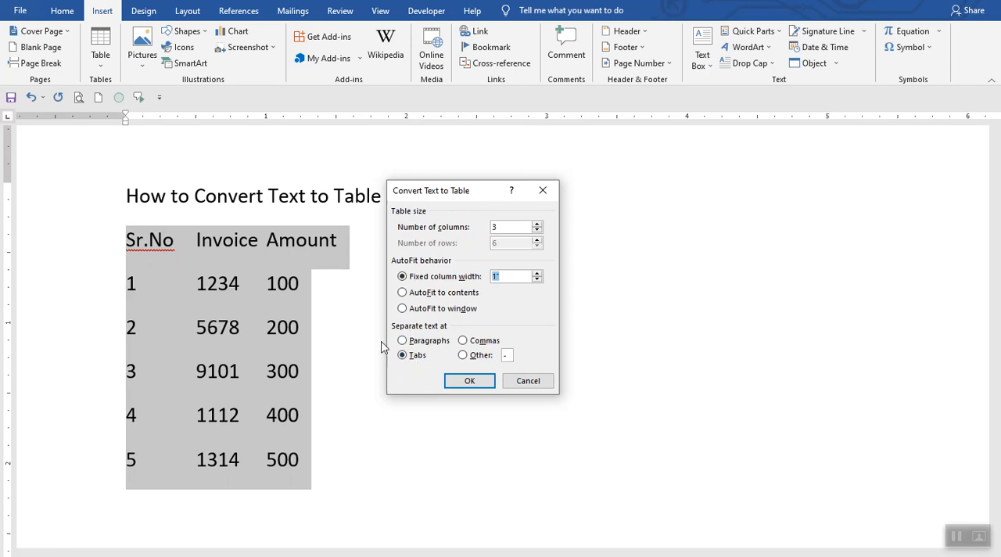
click(469, 383)
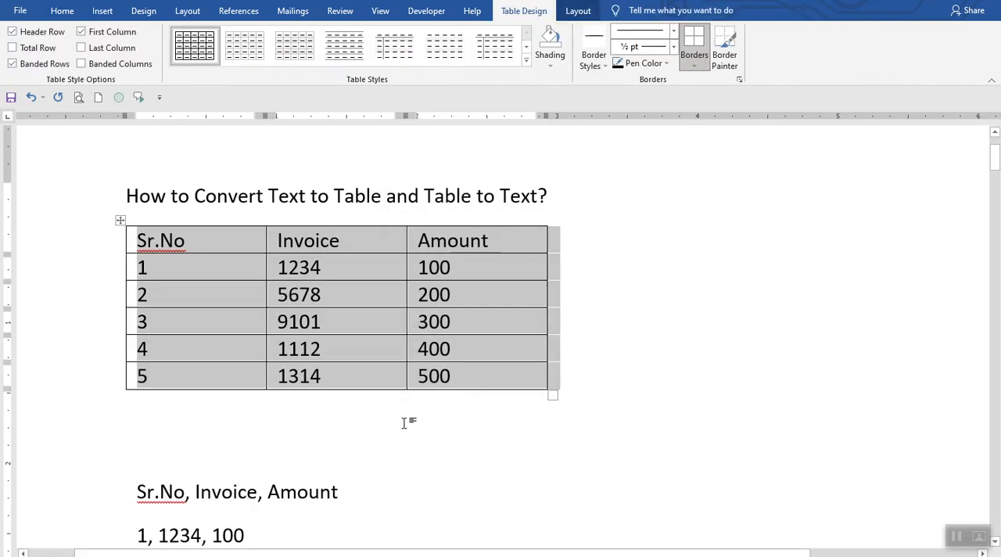
click(405, 418)
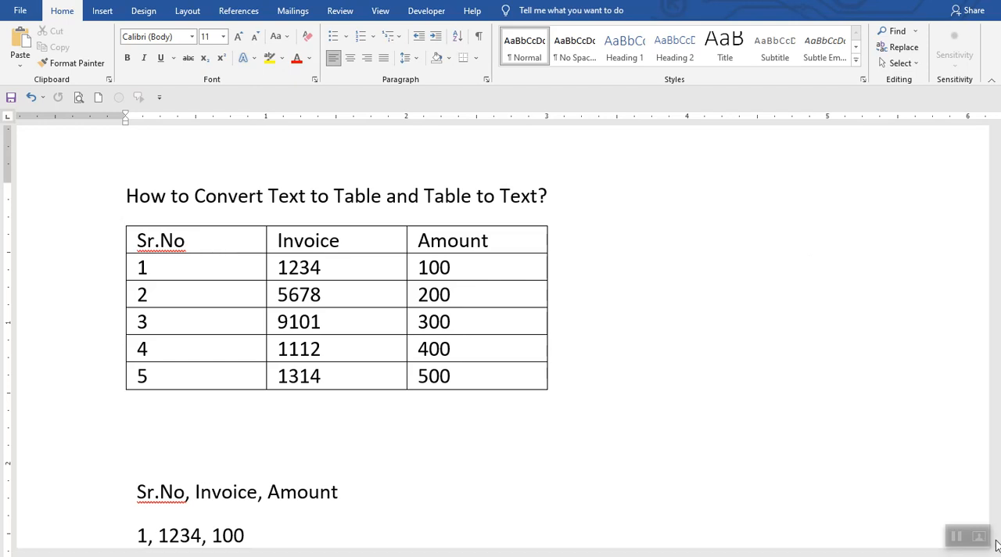
Step: Convert the comma-separated Sr.No, Invoice, Amount list into a three-column table with 1" fixed columns, separating text at commas
key(Down)
key(Down)
key(Down)
key(Down)
key(Down)
key(Down)
key(Down)
key(Down)
key(Down)
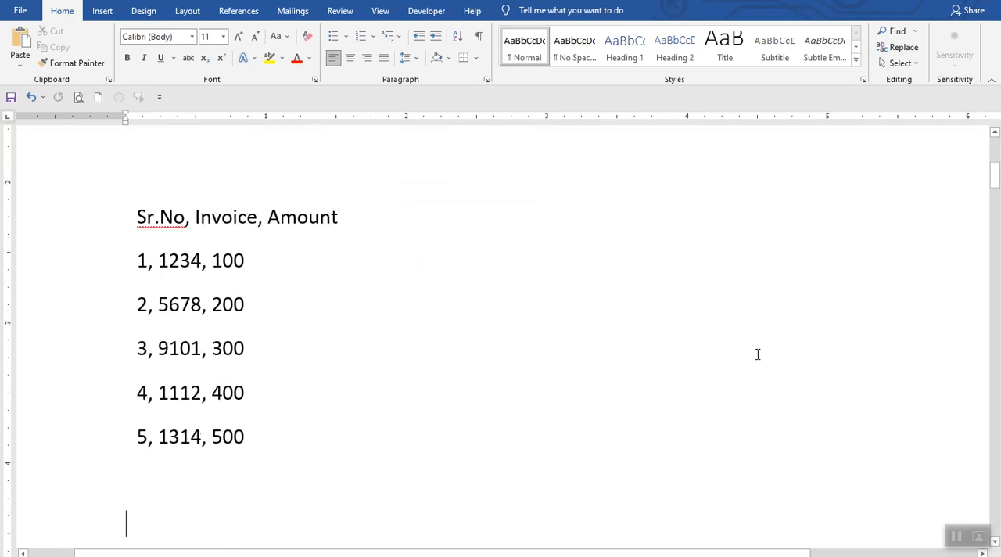
text(Sr.No- Invoice- Amount)
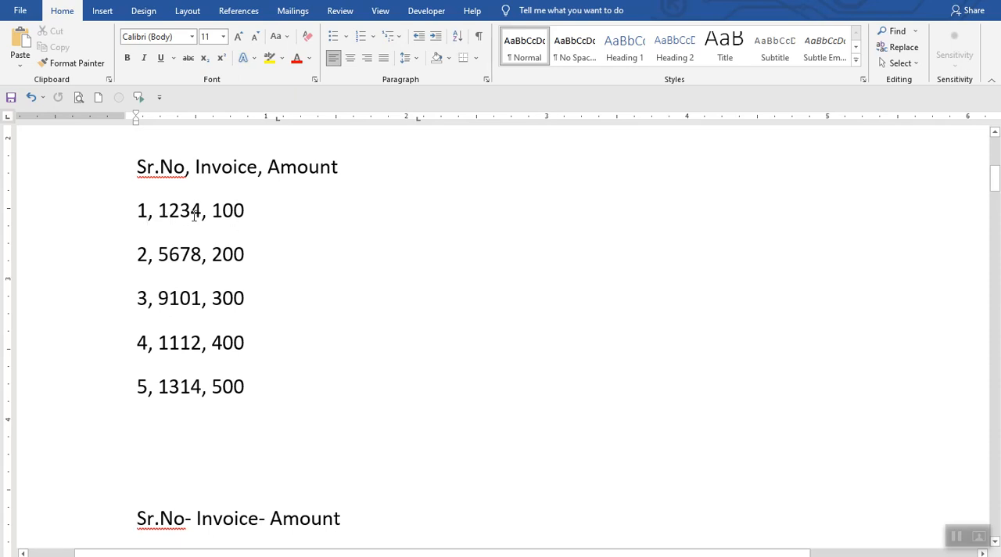
drag(136, 167, 259, 384)
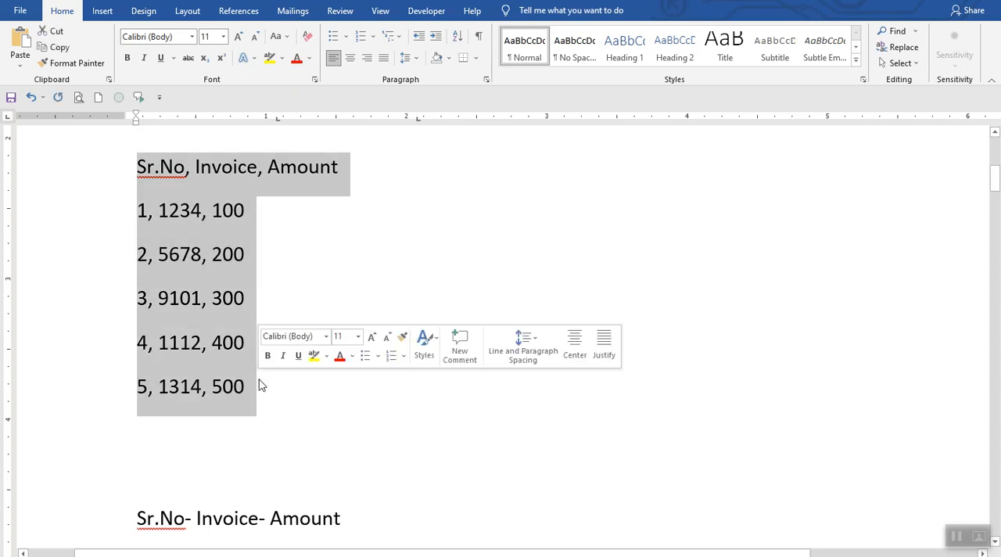
click(110, 14)
click(108, 69)
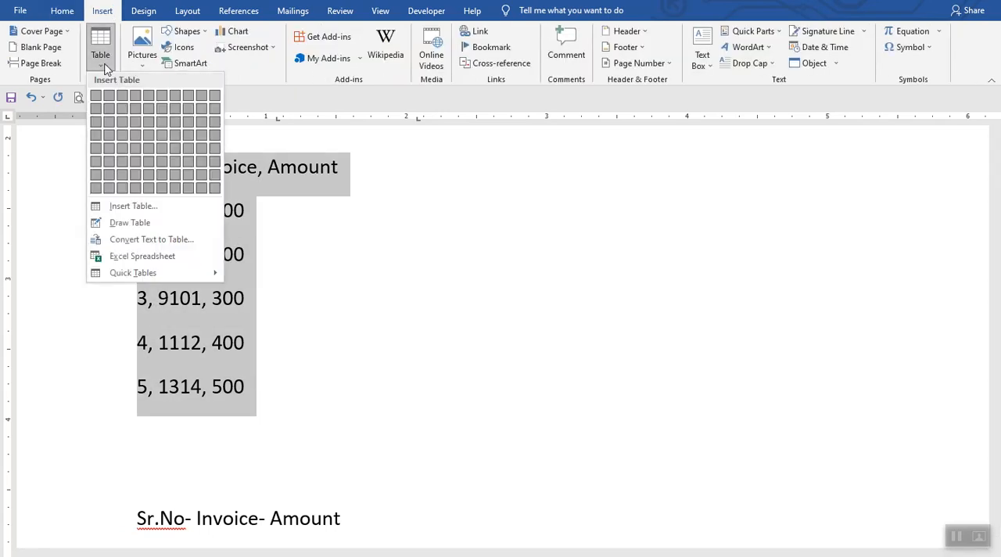
click(148, 245)
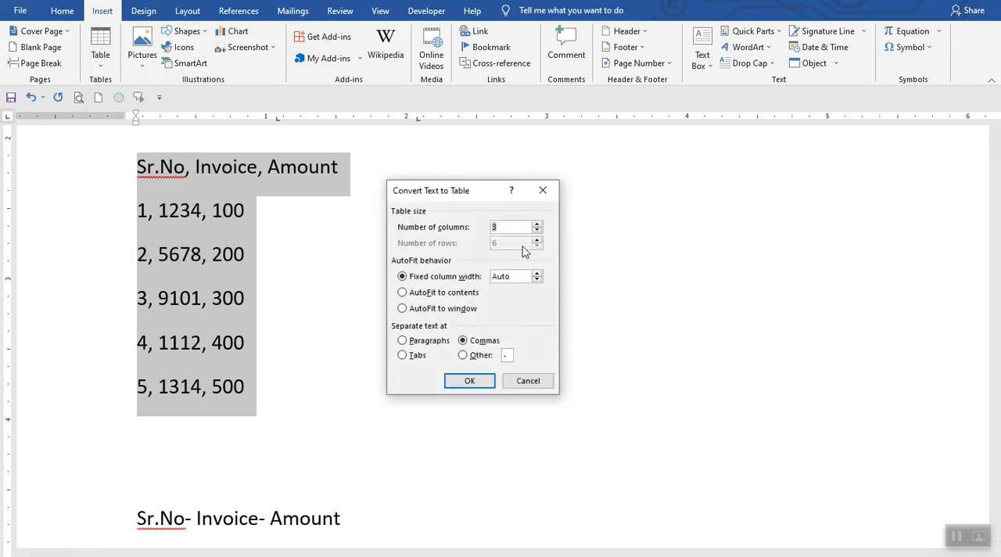
click(538, 273)
click(470, 381)
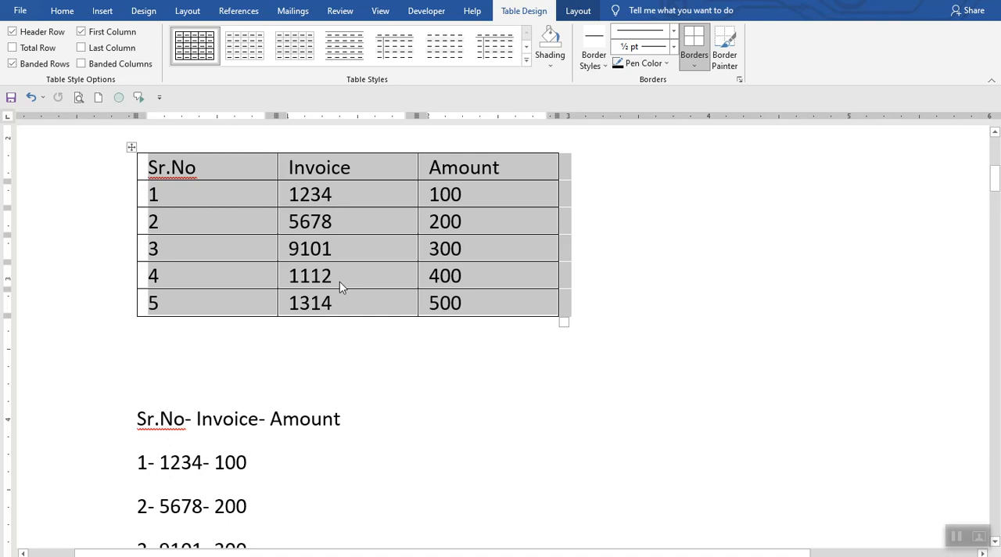
click(746, 362)
Step: Convert the hyphen-separated Sr.No, Invoice, Amount list into a three-column table with 1" fixed columns, using "-" as the other separator
key(Down)
key(Down)
key(Down)
key(Down)
key(Down)
key(Down)
key(Down)
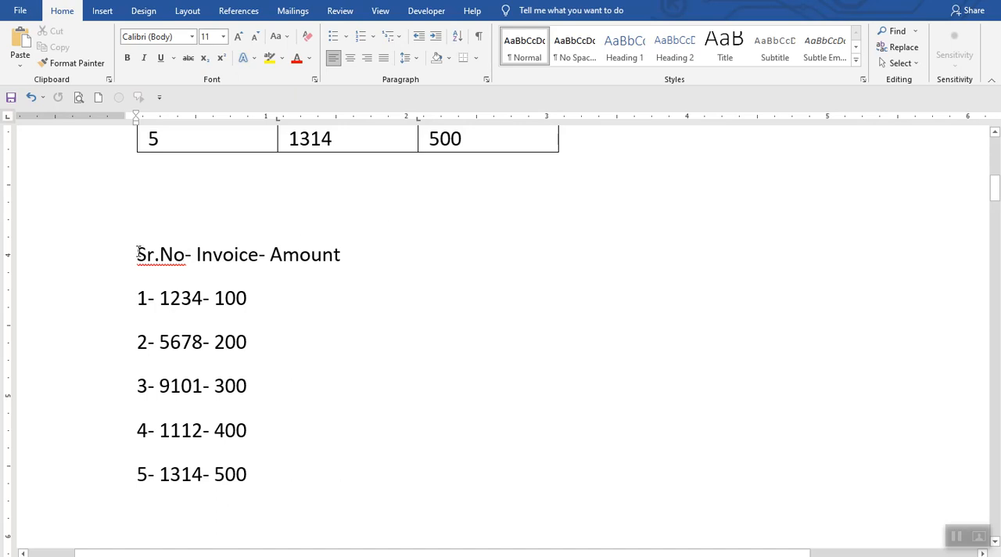
drag(136, 253, 274, 487)
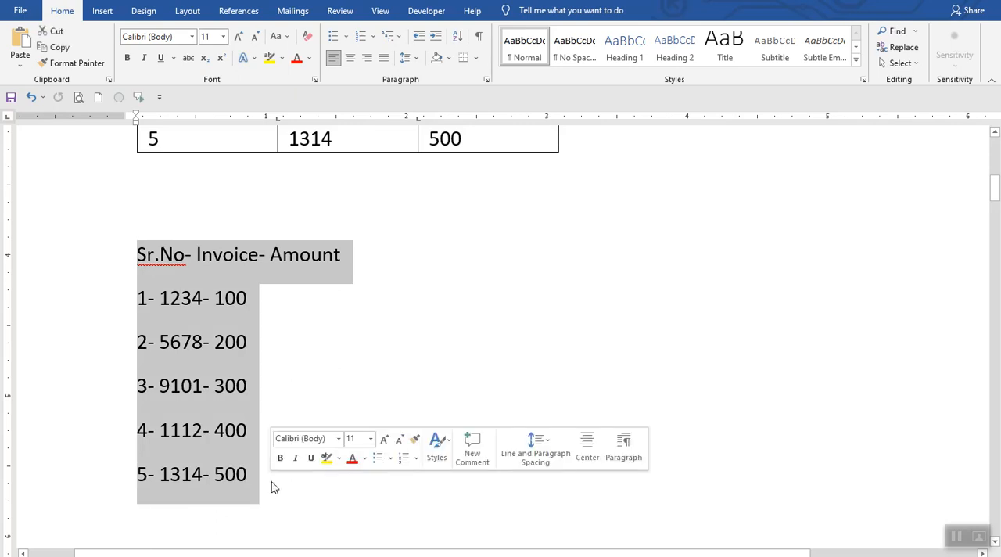
click(103, 11)
click(101, 61)
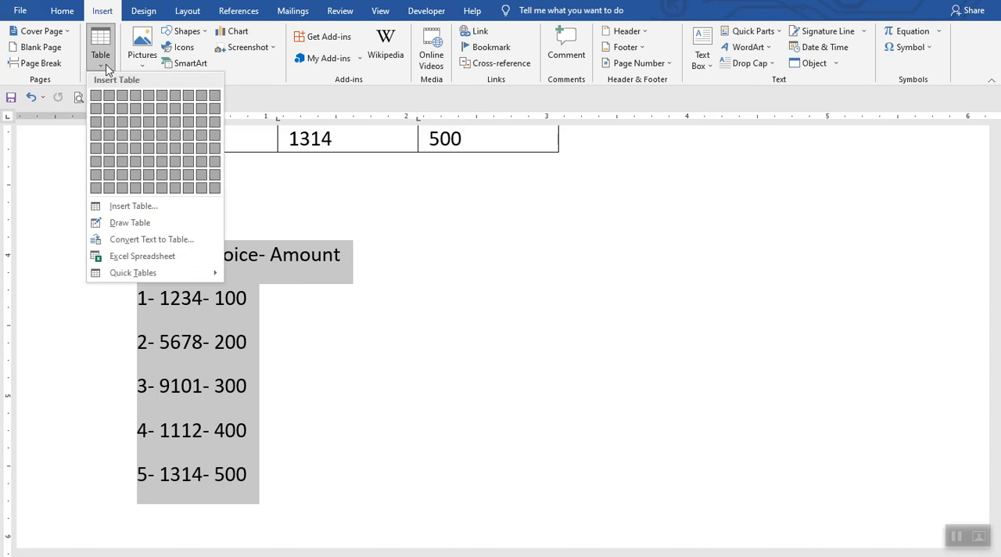
click(145, 247)
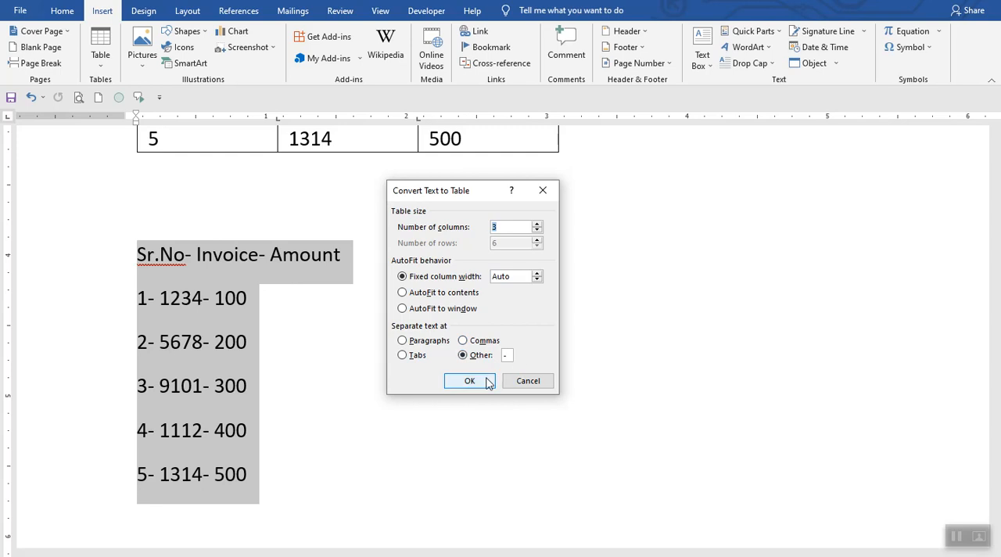
click(538, 273)
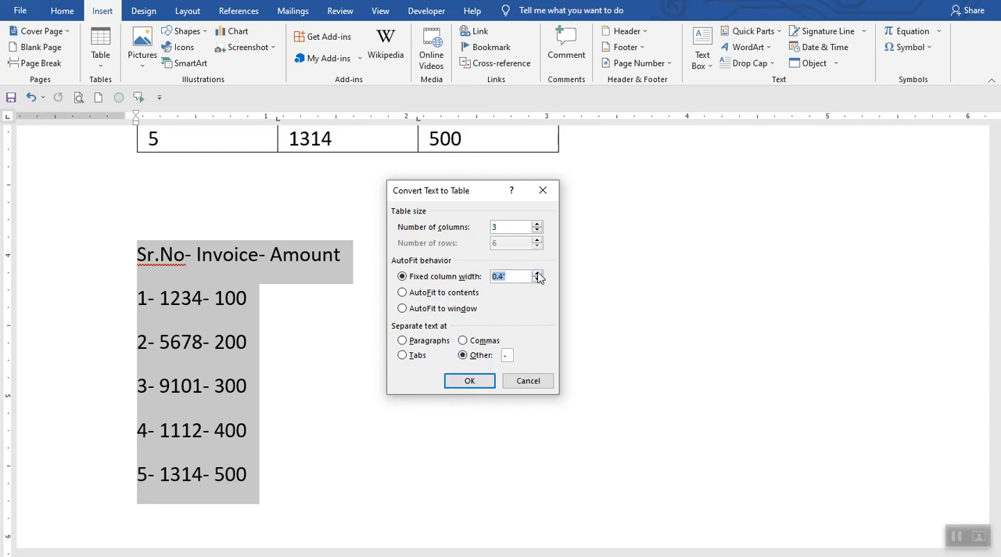
click(538, 277)
click(472, 381)
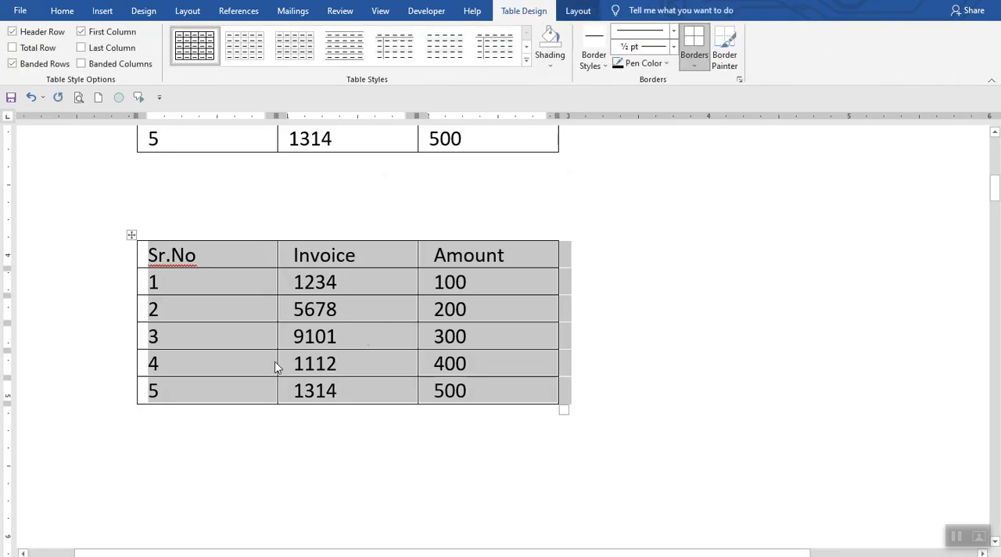
click(698, 457)
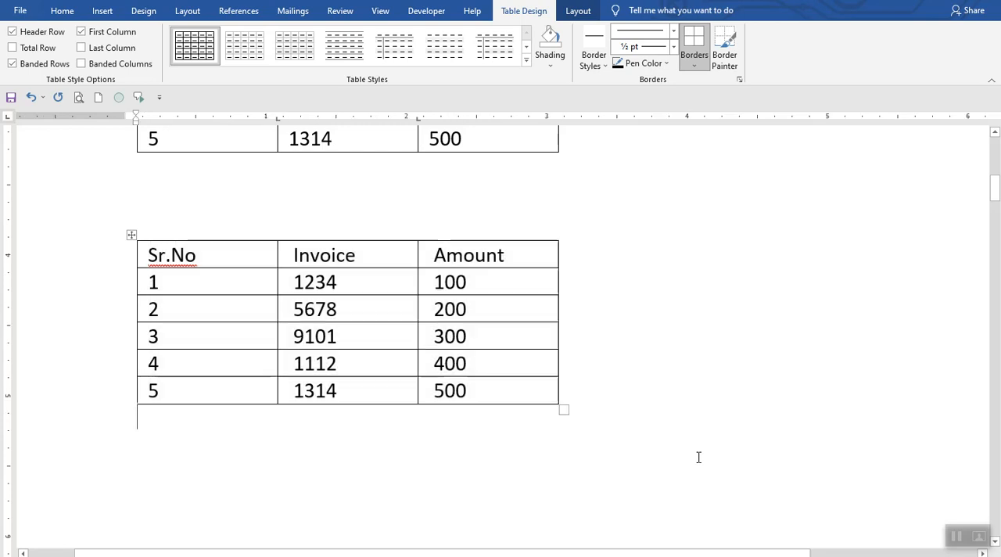
Step: Select the five body paragraphs from "Video provides a powerful way" through "even on another device."
scroll(699, 458, down, 5)
key(Down)
key(Down)
key(Down)
key(Down)
key(Down)
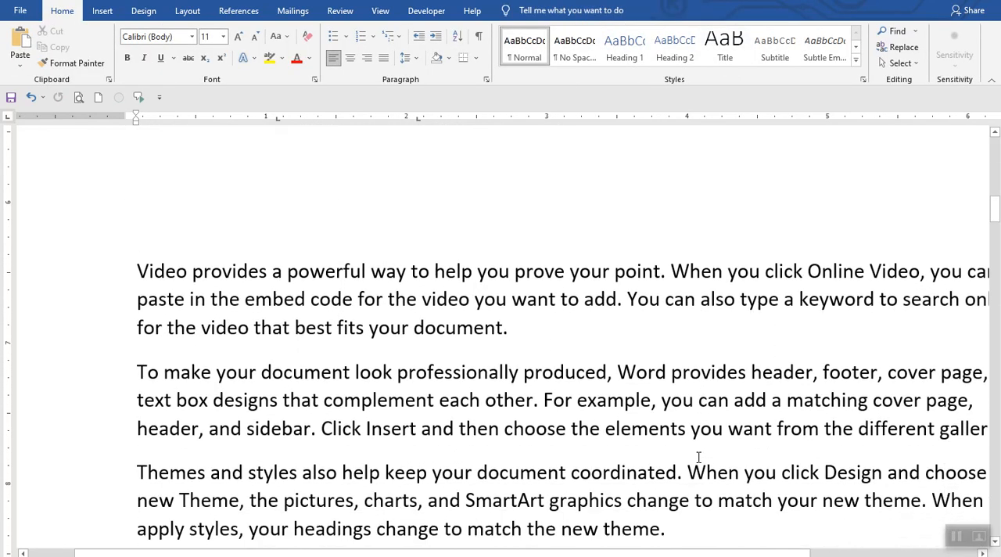
key(Up)
key(Up)
key(Up)
key(Up)
key(Up)
key(Up)
key(Up)
key(Up)
key(Up)
key(Up)
key(Up)
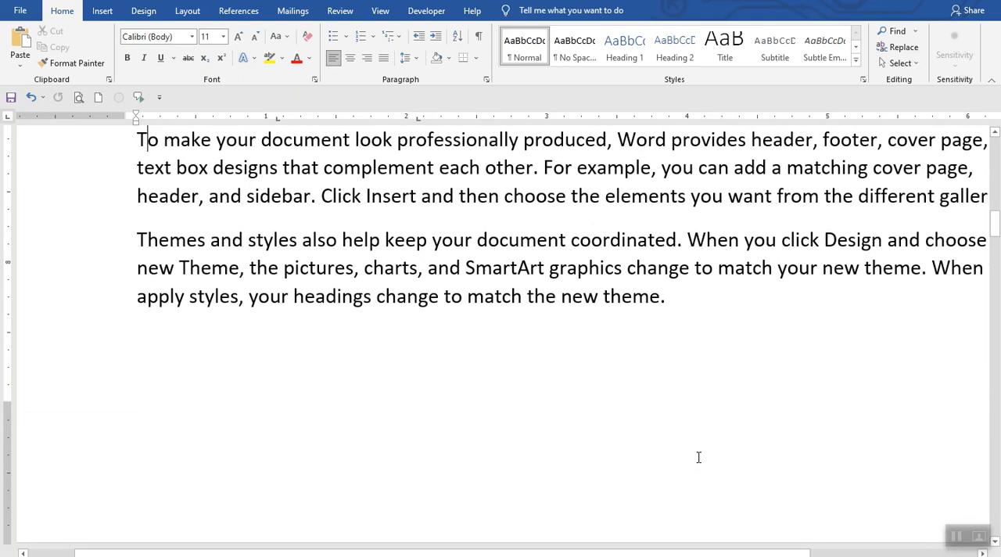
key(Up)
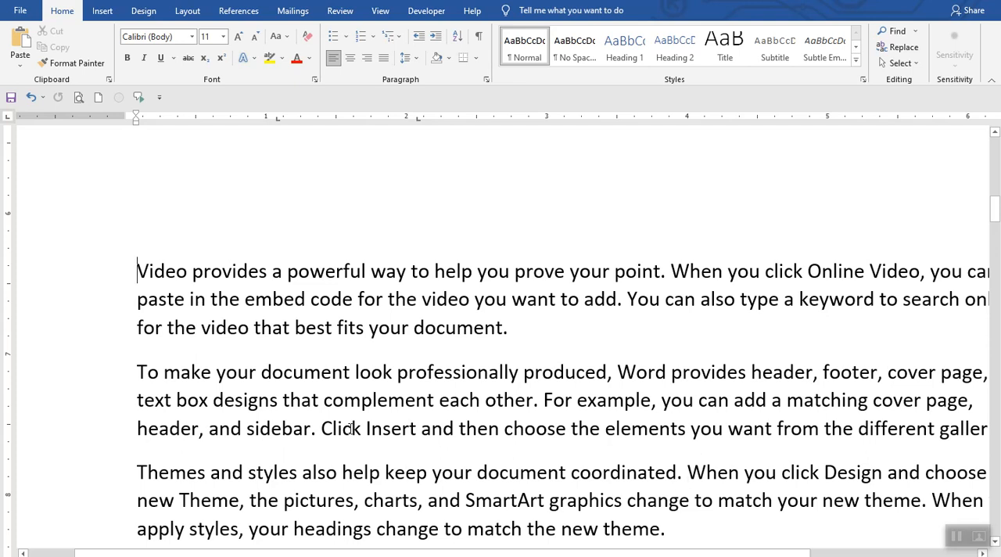
key(shift+Down)
key(shift+Down)
key(shift+Down)
key(shift+Down)
key(shift+Down)
key(shift+Down)
key(shift+Down)
key(shift+Down)
key(shift+Down)
key(shift+Down)
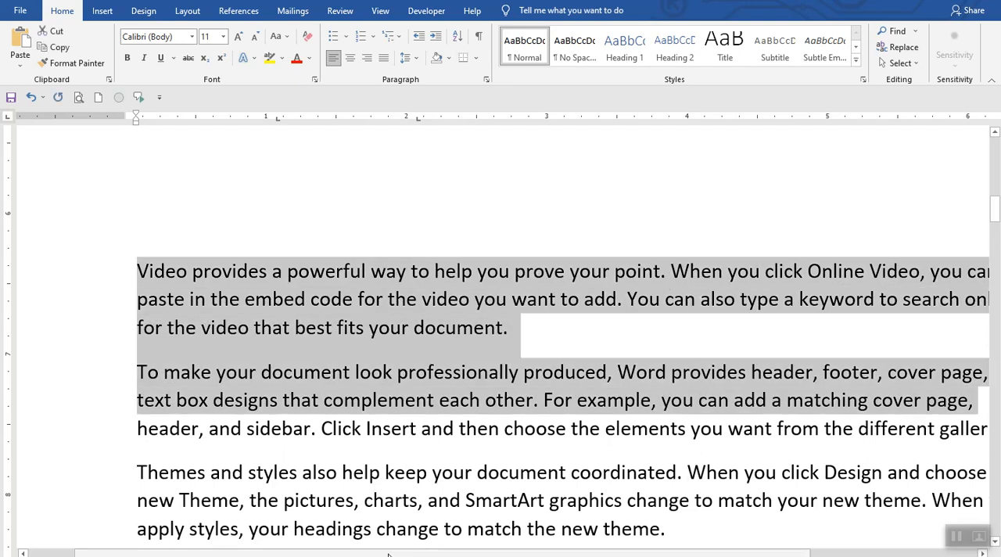
key(shift+Down)
key(shift+Down)
key(shift+Down)
key(shift+Down)
key(shift+Down)
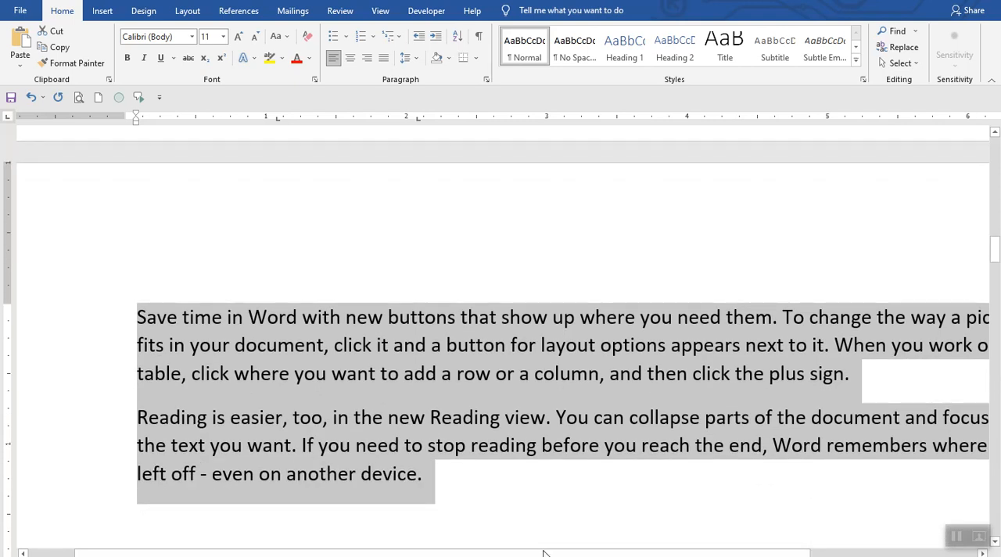
Step: Convert the selected paragraphs into a single-column table, separating text at paragraphs, and review its first rows
click(103, 14)
click(103, 66)
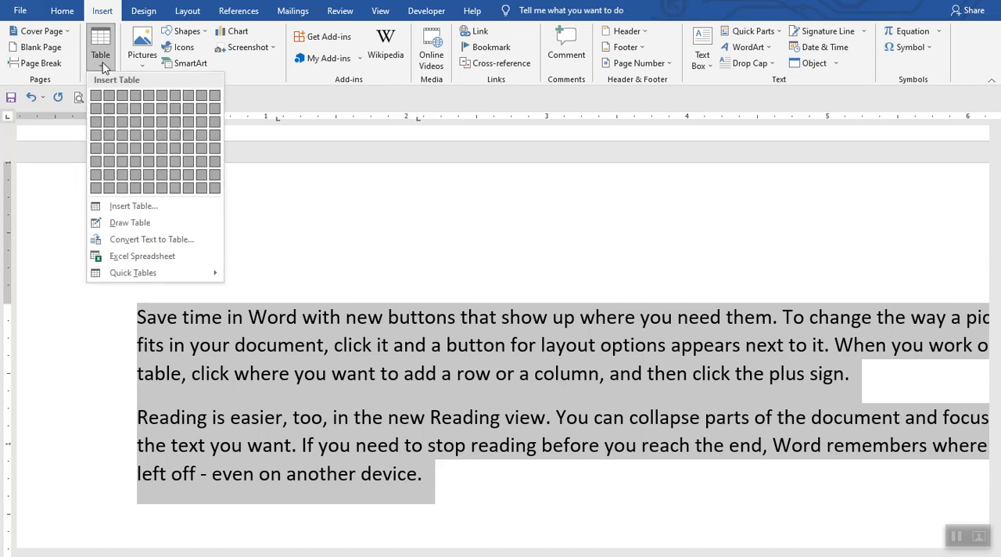
click(149, 241)
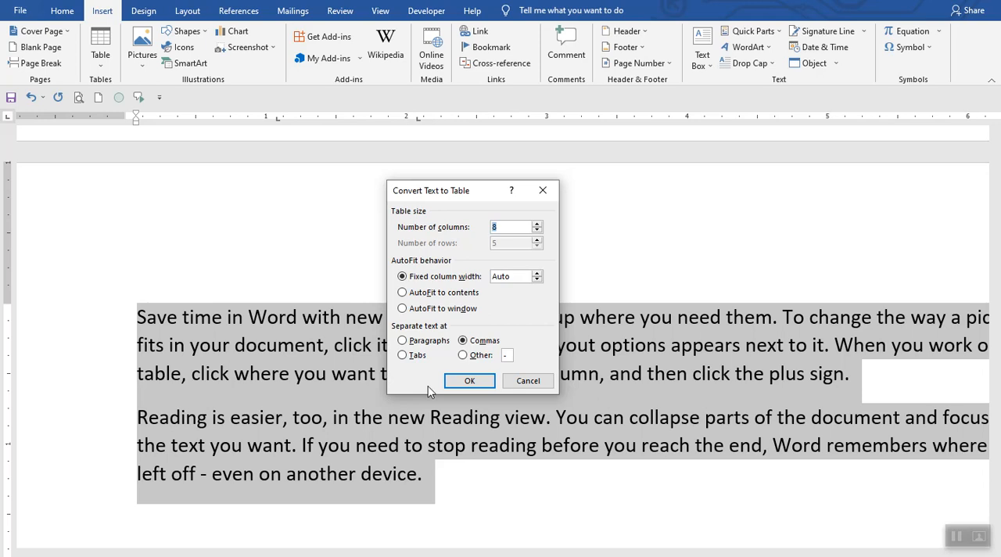
click(402, 341)
click(477, 382)
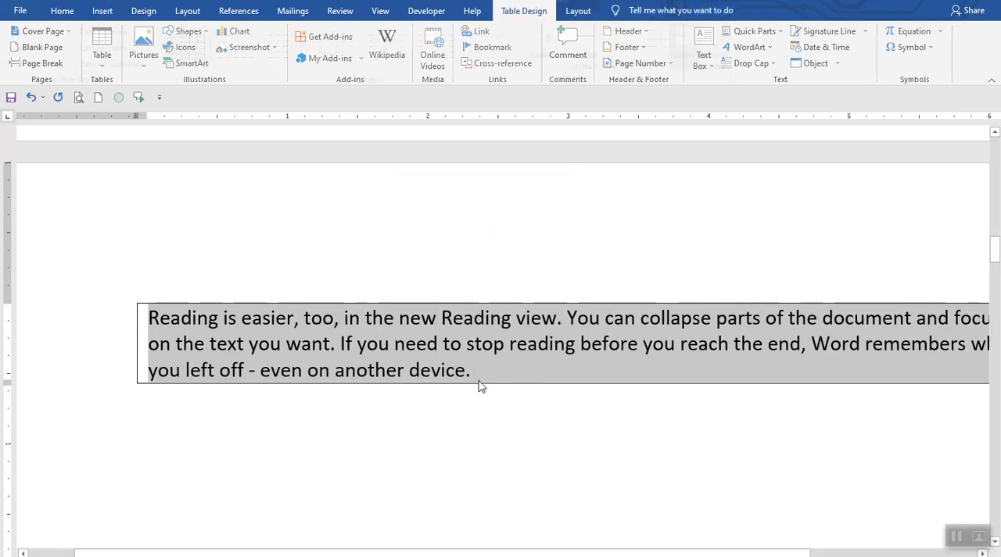
key(ctrl+Home)
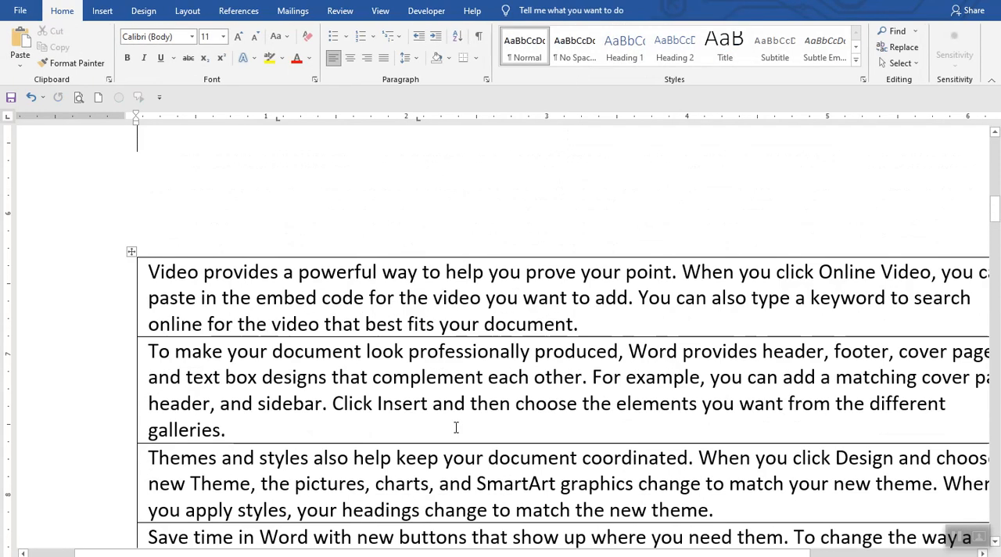
key(Down)
key(Down)
key(Down)
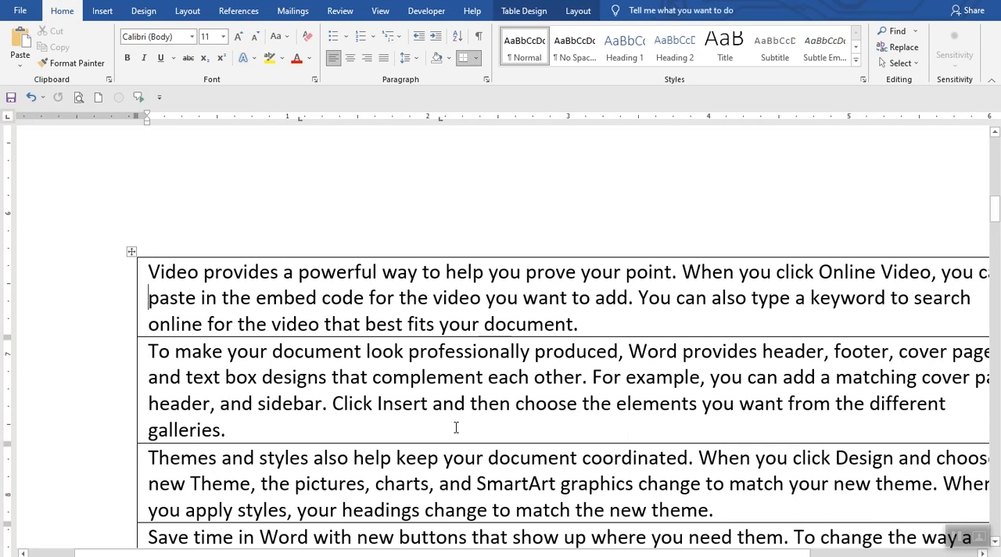
Step: Convert the whole first Sr.No, Invoice, Amount table below the document heading to regular text, separating the columns with tabs
key(Down)
key(Up)
key(Up)
key(Up)
key(Up)
key(Up)
key(Up)
key(Up)
key(Up)
key(Up)
key(Up)
key(Up)
key(Up)
key(Up)
key(Up)
key(Up)
key(Up)
key(Up)
key(Up)
key(Up)
key(Up)
key(Up)
key(Up)
key(Up)
key(Up)
key(Up)
key(Up)
key(Up)
key(Up)
key(Up)
key(Up)
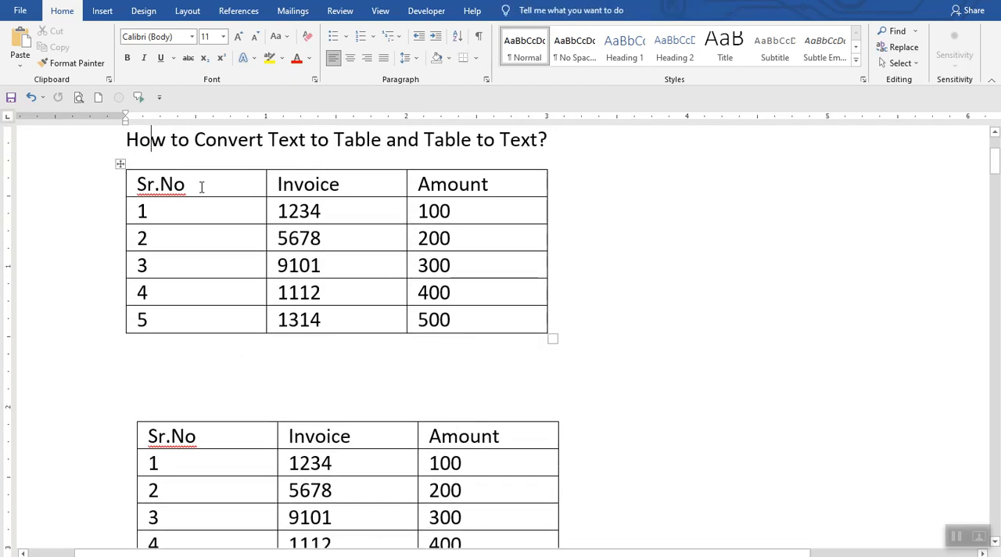
click(120, 165)
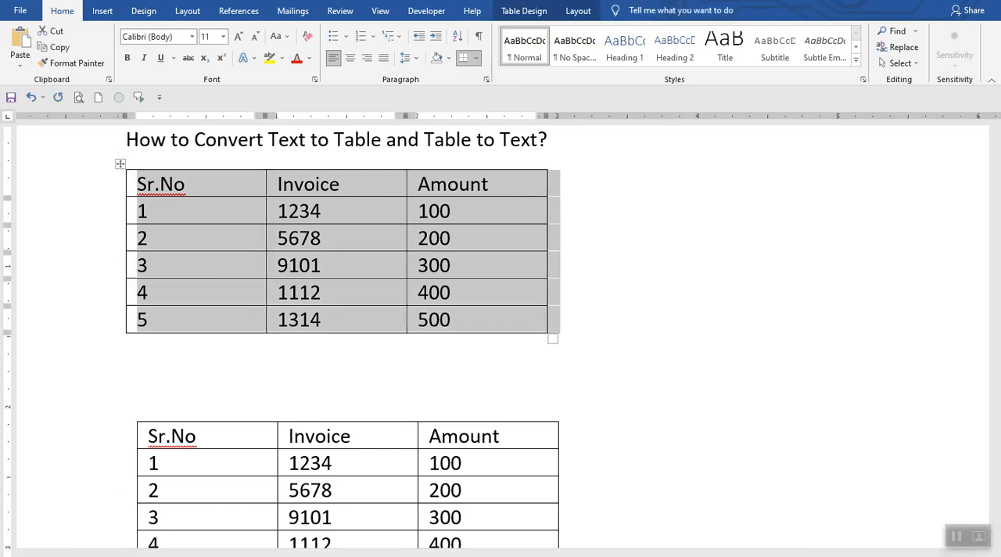
click(103, 12)
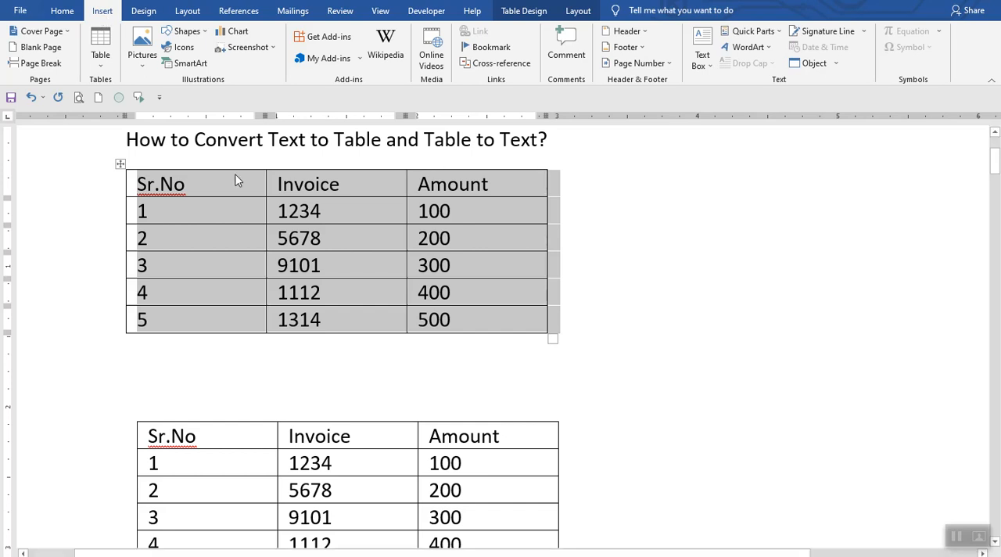
click(251, 199)
click(120, 165)
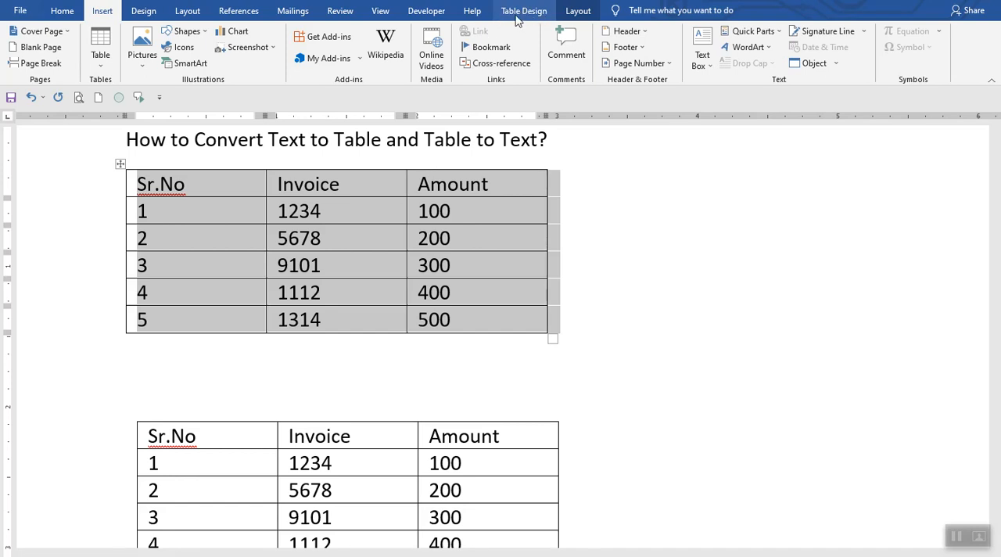
click(584, 14)
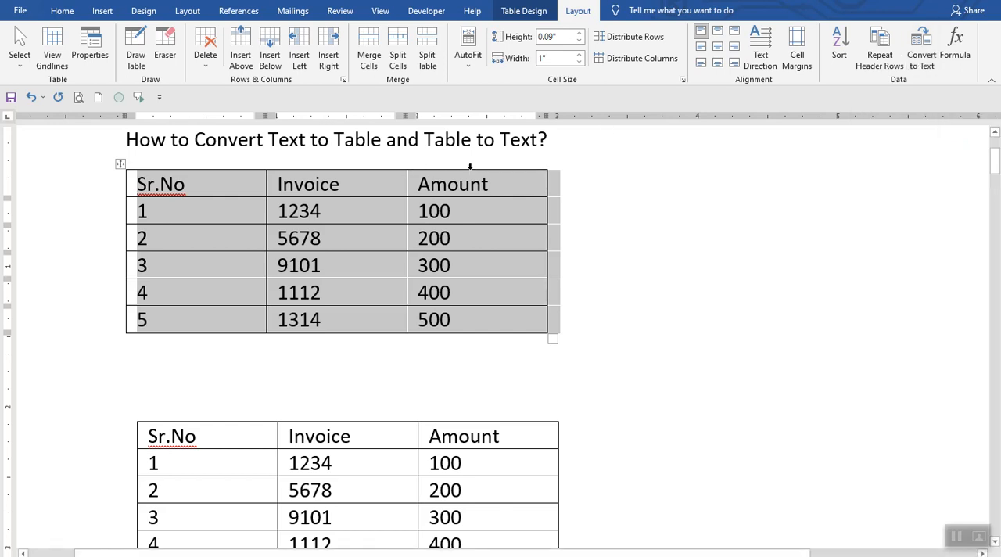
click(925, 61)
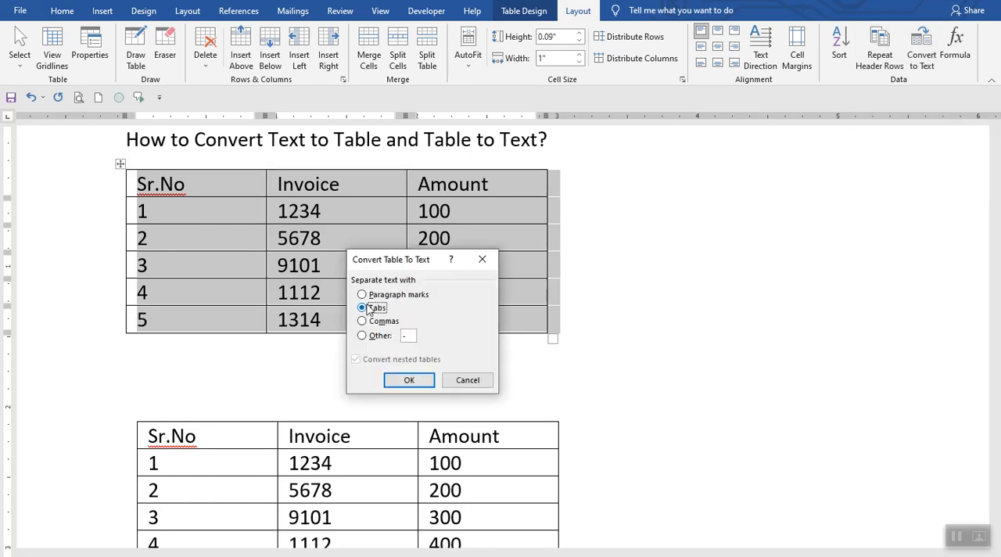
click(394, 381)
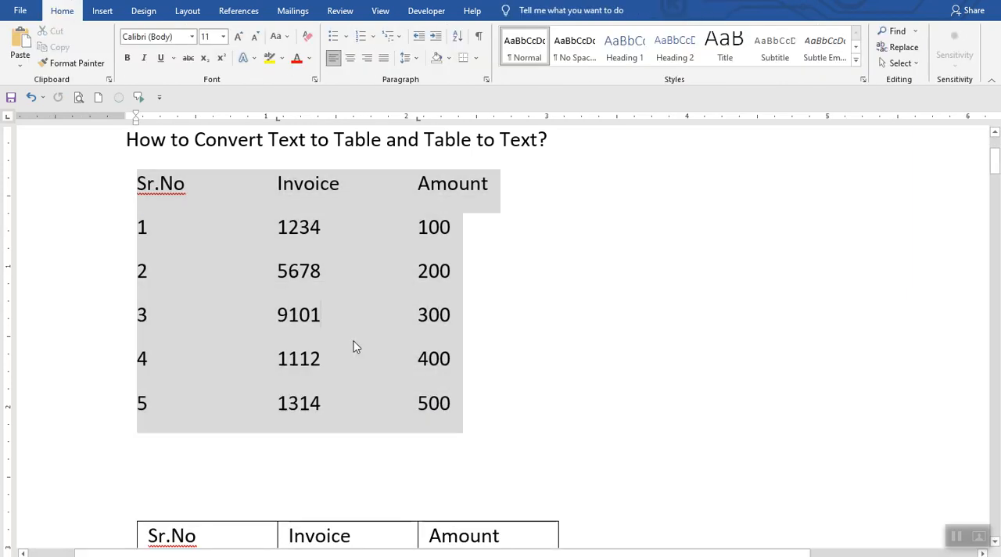
click(354, 341)
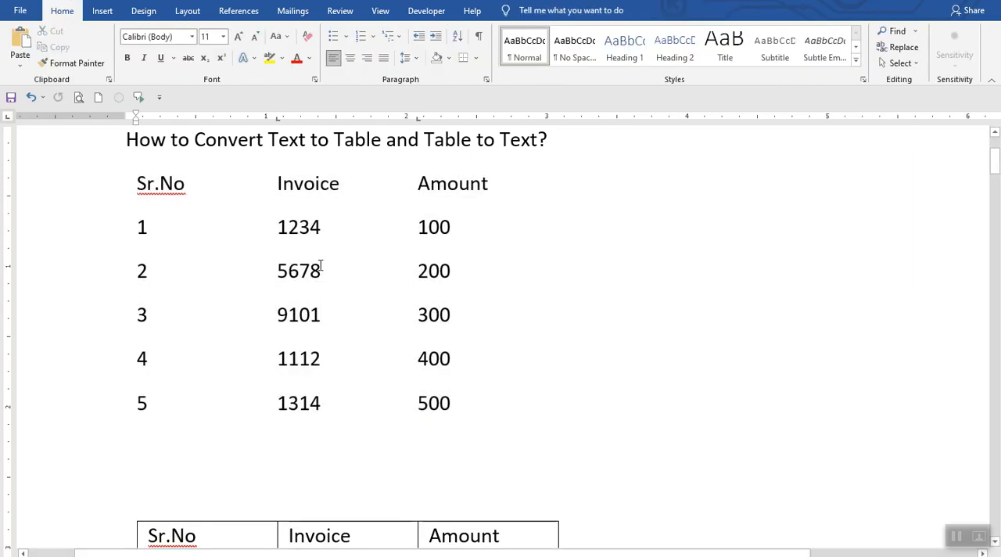